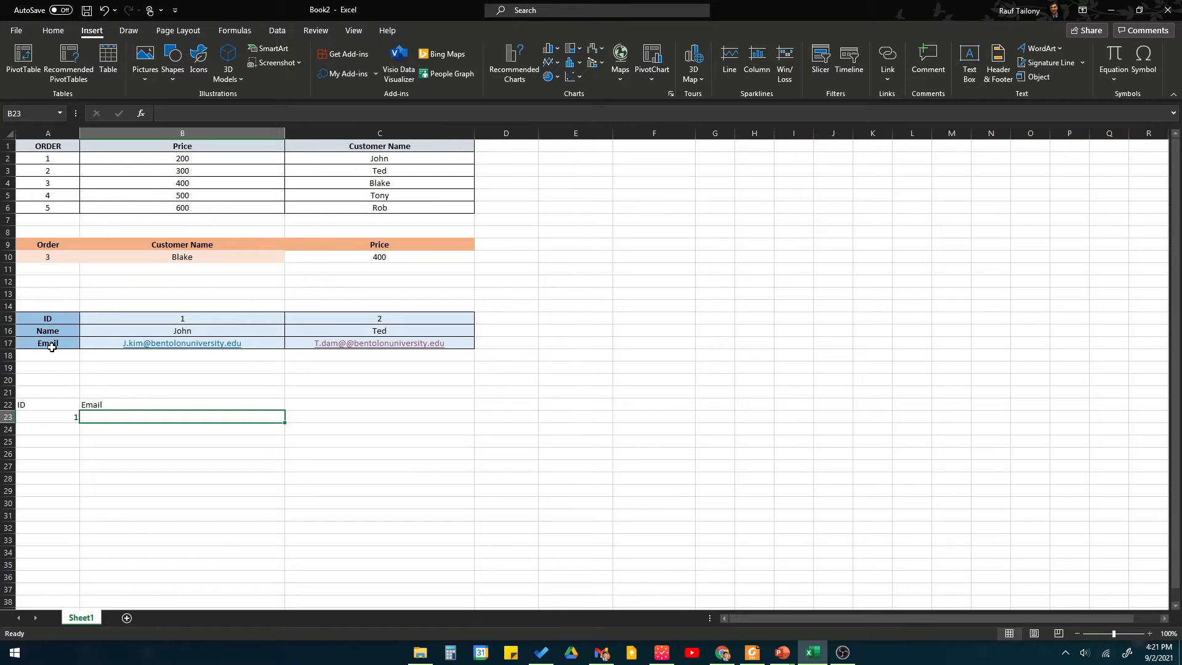
# - Examine the ID, name and email entries of both people in the horizontal table B15:C17
pyautogui.click(157, 316)
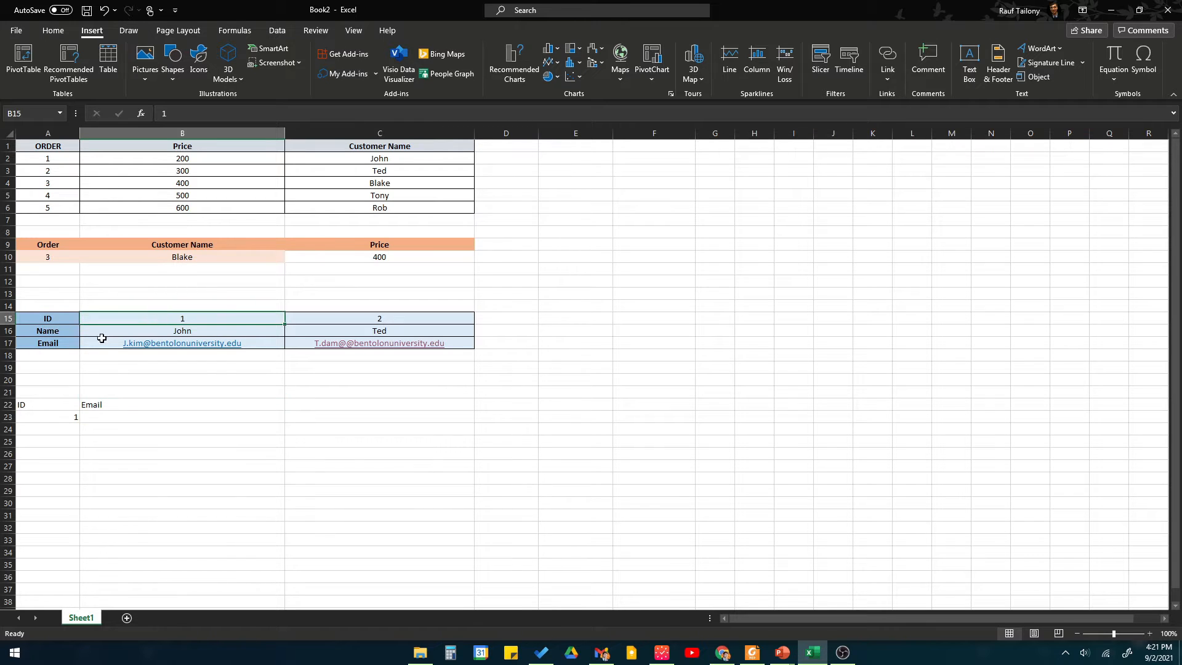
pyautogui.click(136, 330)
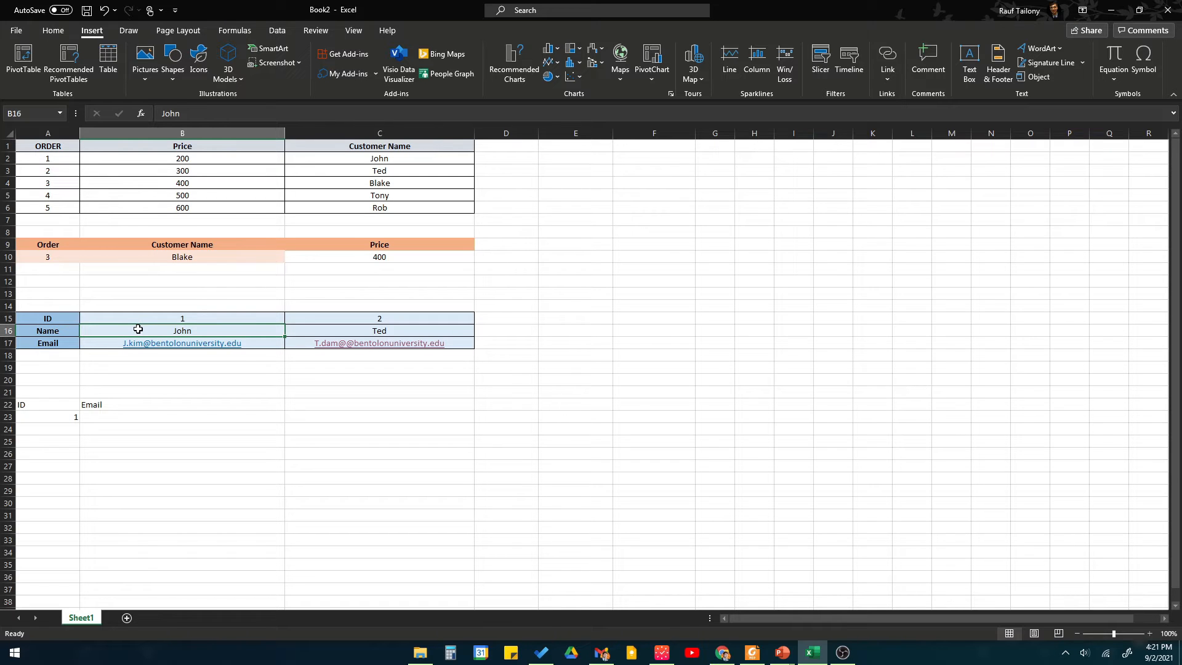
pyautogui.click(103, 347)
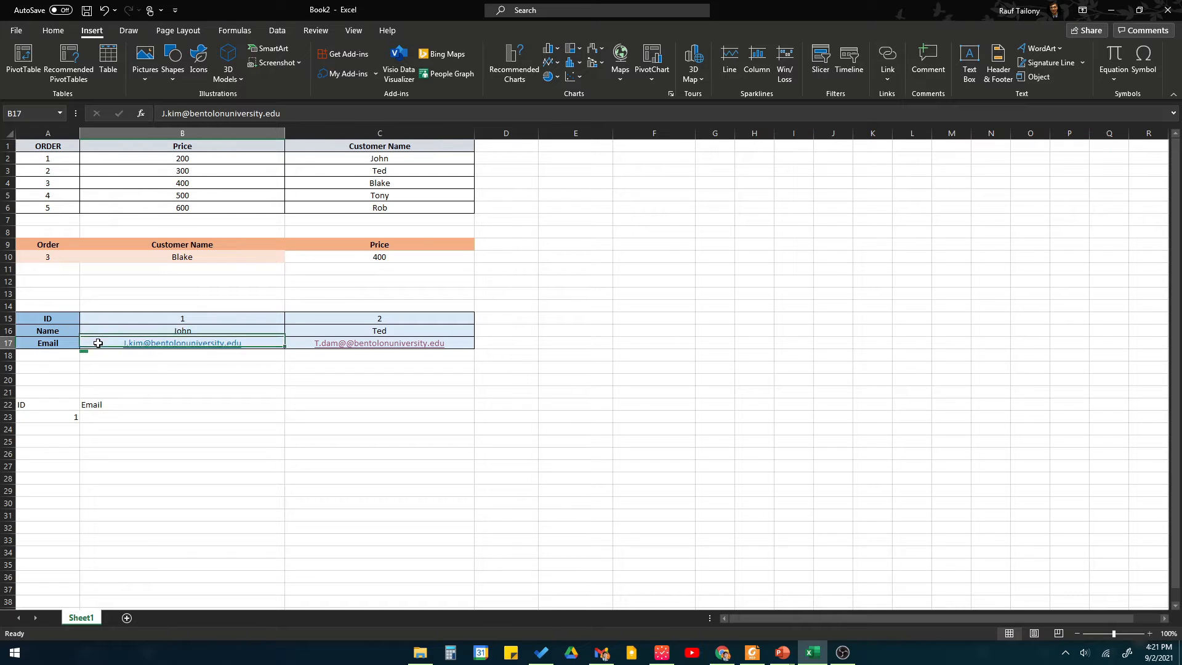
pyautogui.click(379, 319)
pyautogui.write('2')
pyautogui.hotkey('ctrl', 'Return')
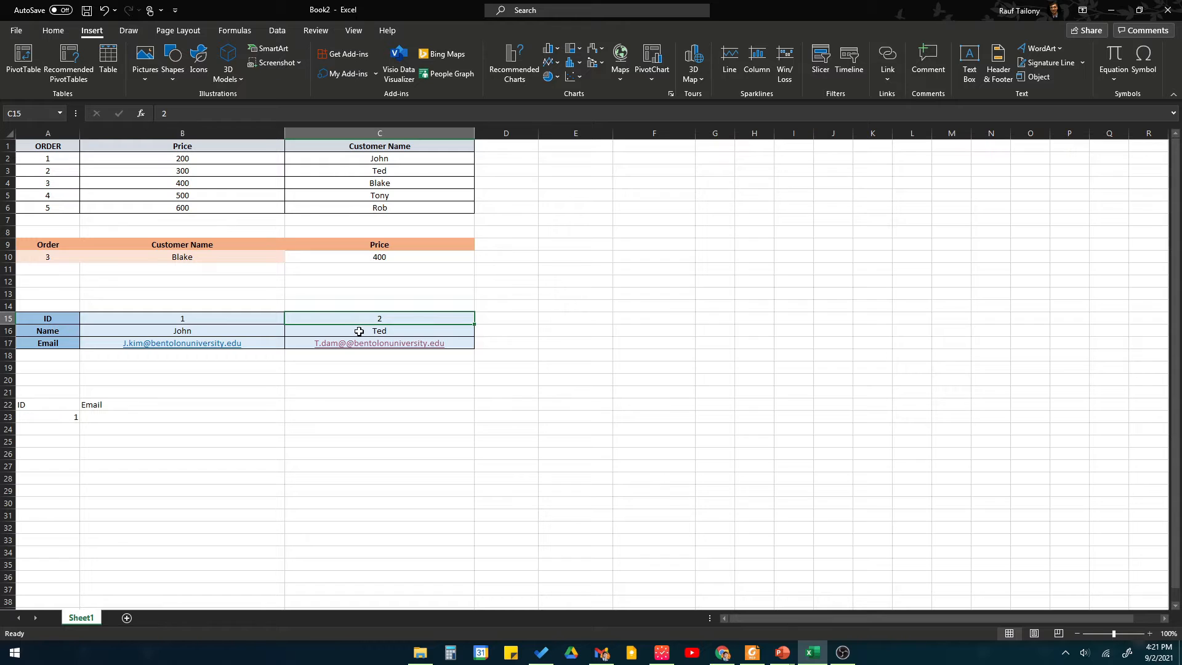
pyautogui.click(359, 331)
pyautogui.click(299, 345)
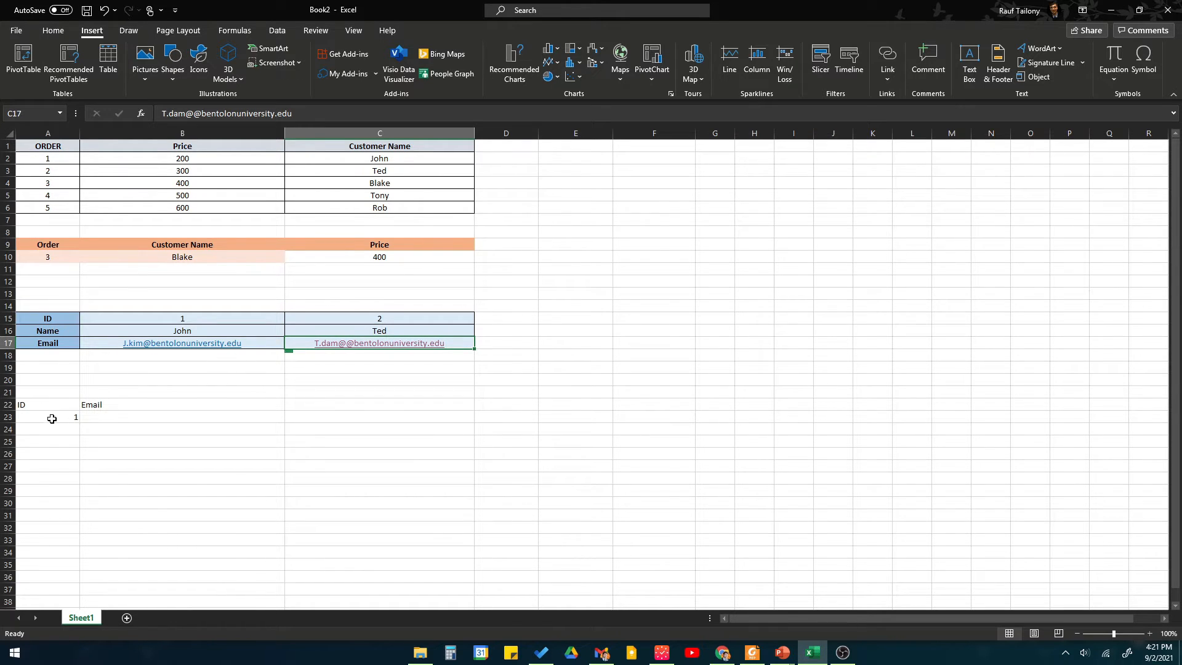
# - Fill the ID and Email header cells A22:B22 with the light blue colour
pyautogui.moveTo(31, 406); pyautogui.dragTo(121, 406)
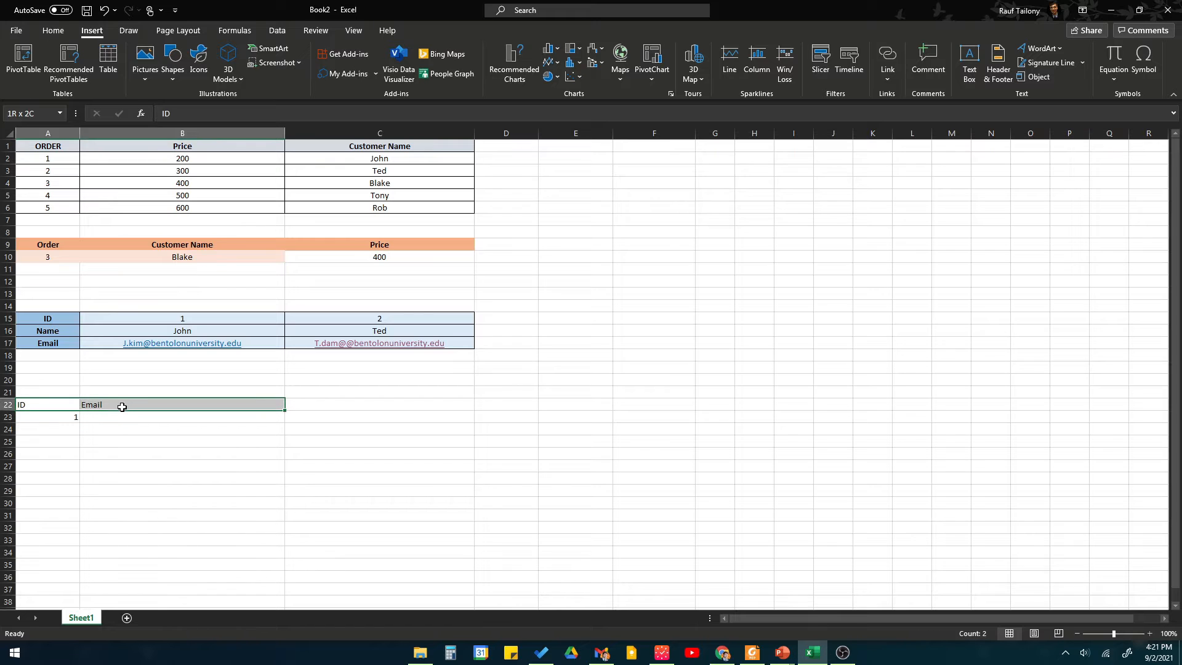
pyautogui.rightClick(122, 407)
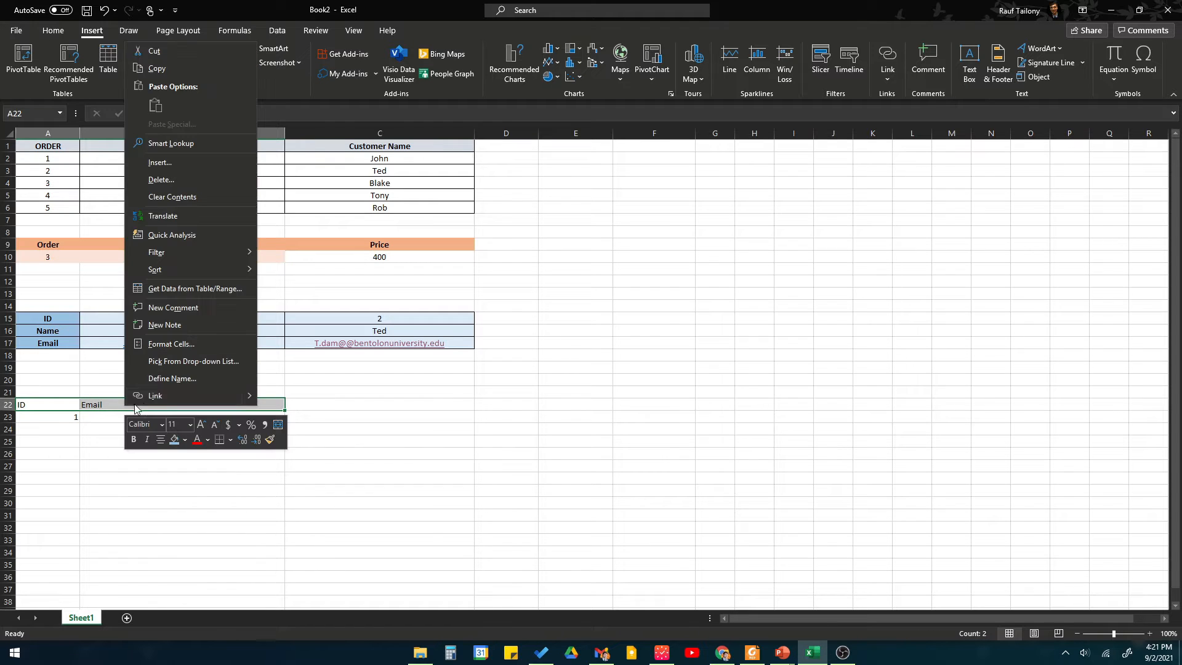
pyautogui.click(174, 442)
pyautogui.click(43, 453)
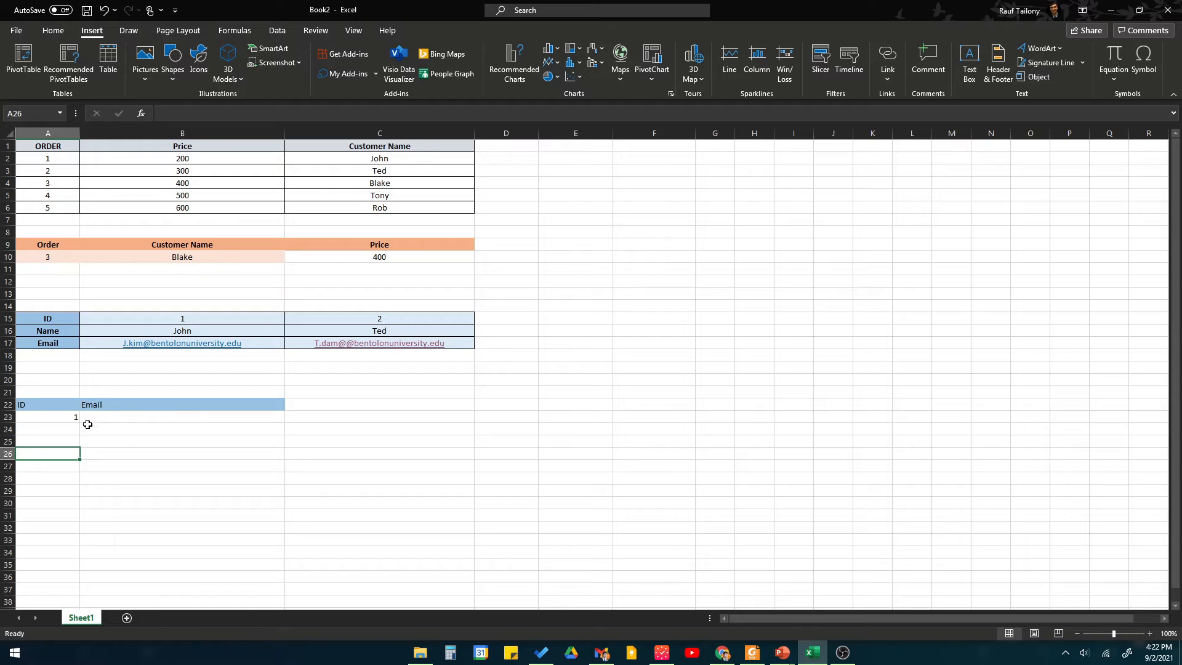
# - In B23, look up the email with =hlookup(A23,B15:C17,3,false)
pyautogui.click(67, 416)
pyautogui.click(106, 417)
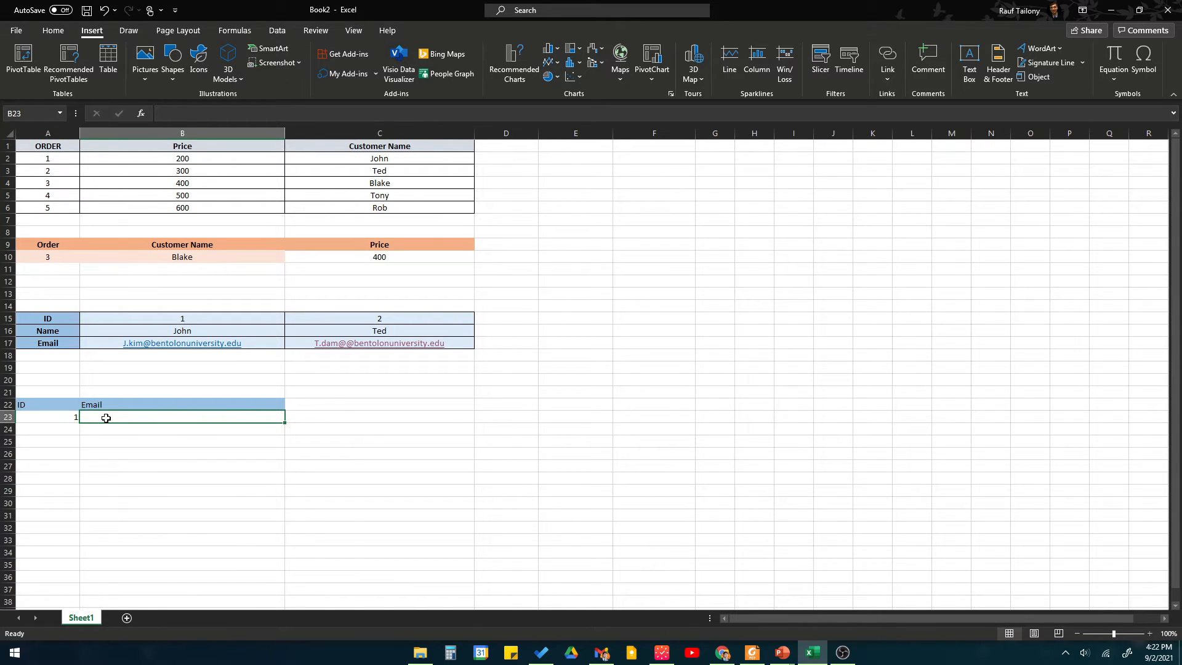
pyautogui.write('=')
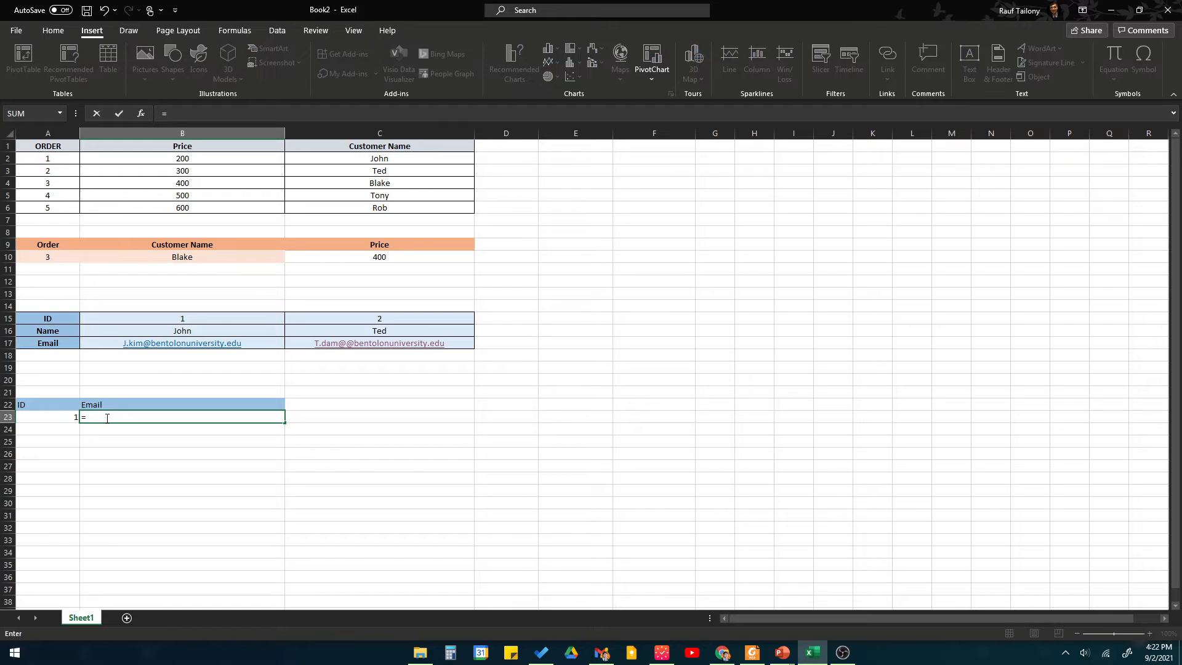
pyautogui.write('hlo')
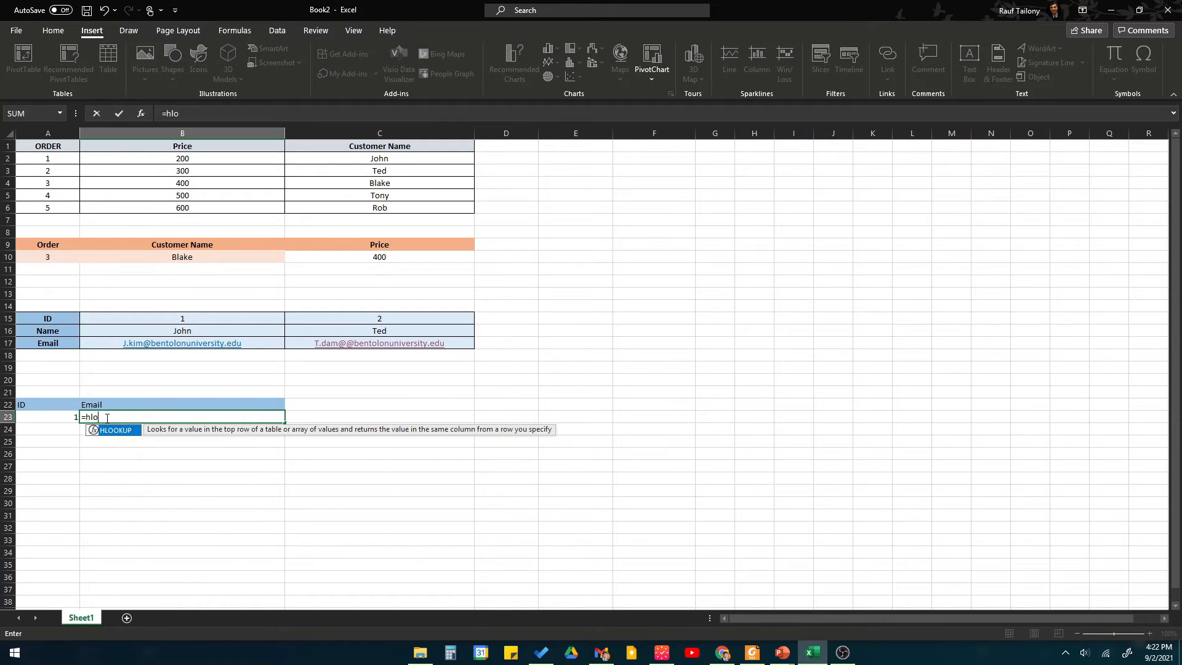
pyautogui.write('okup(')
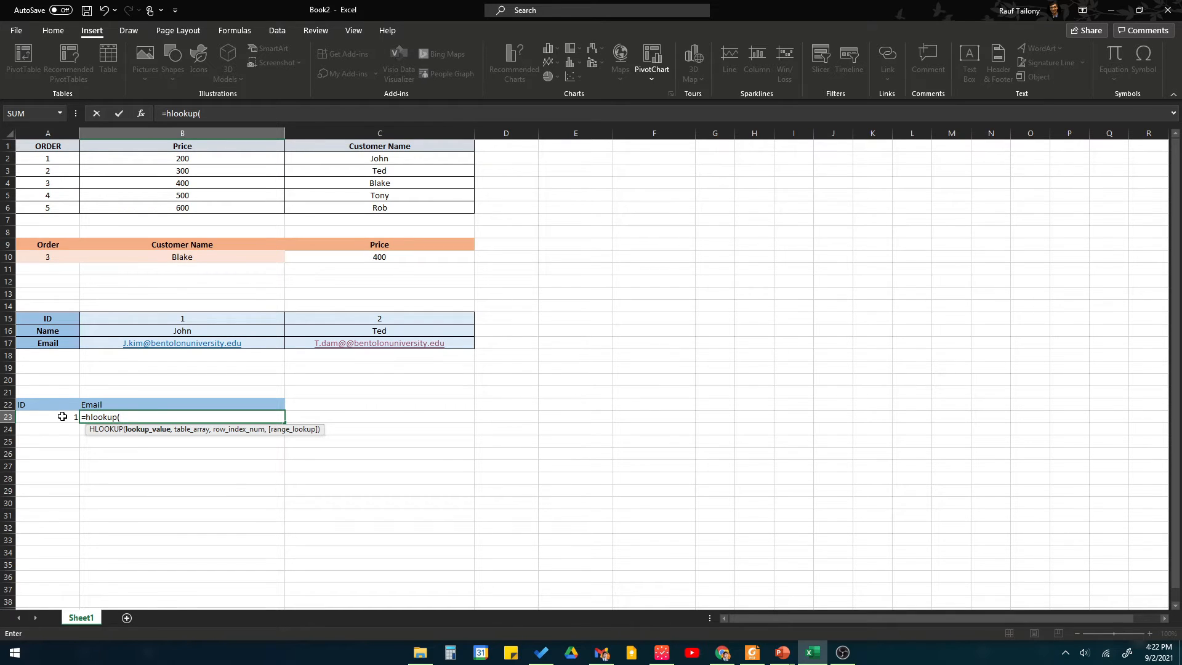
pyautogui.click(62, 416)
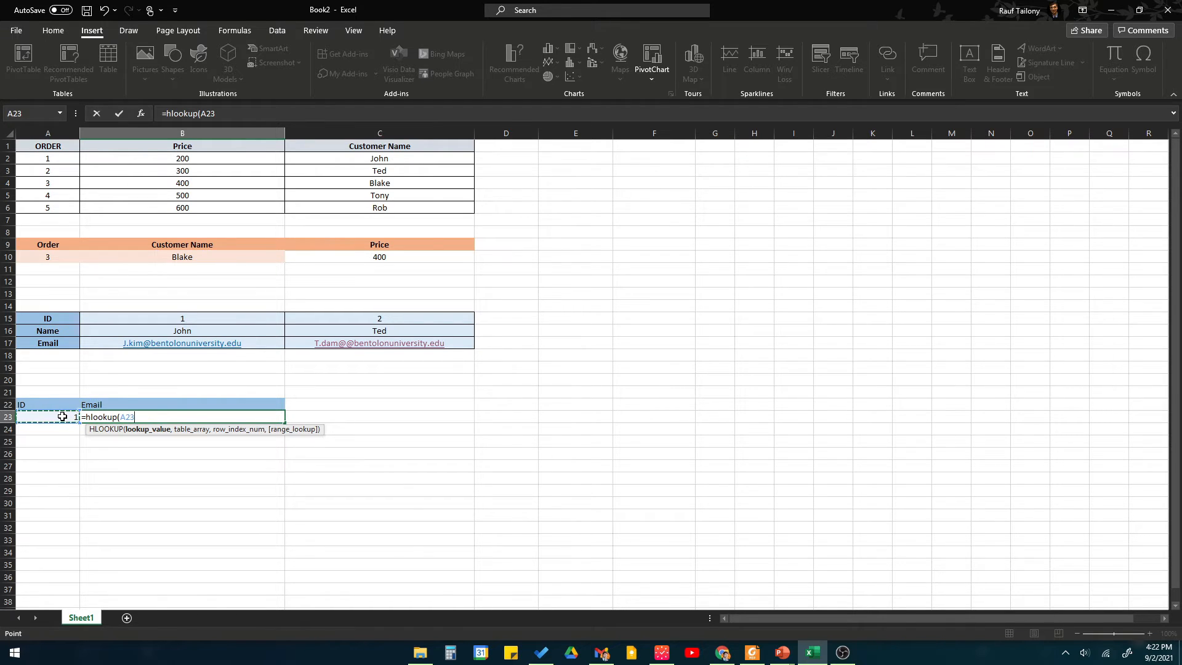
pyautogui.write(',')
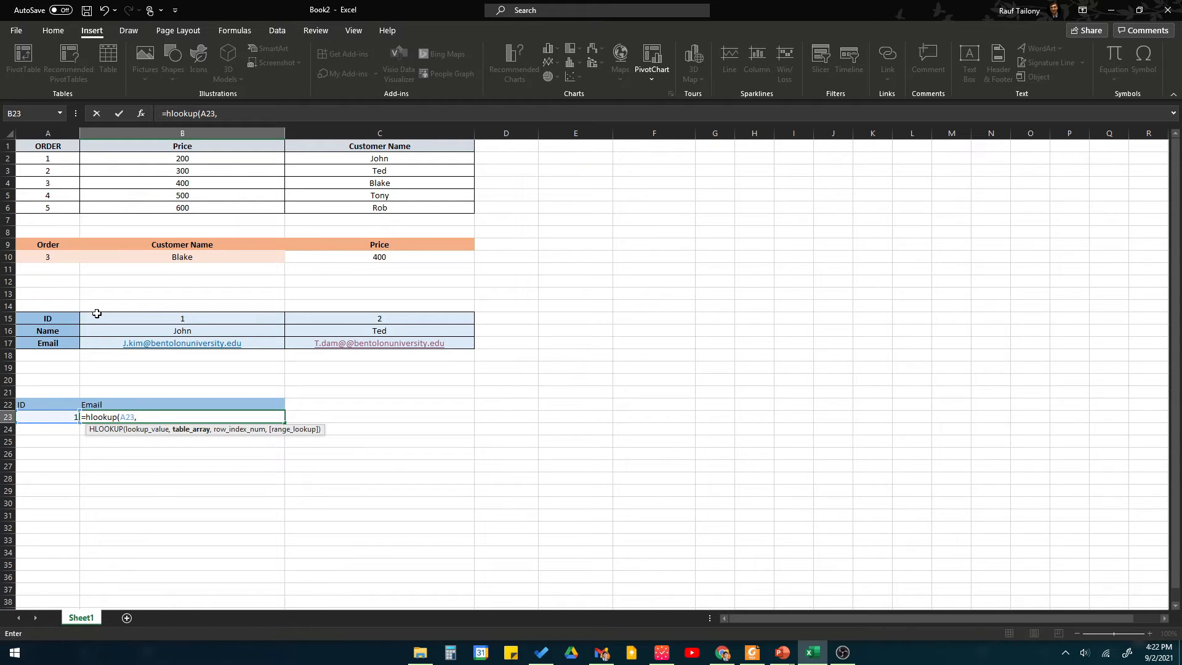
pyautogui.moveTo(97, 315); pyautogui.dragTo(415, 343)
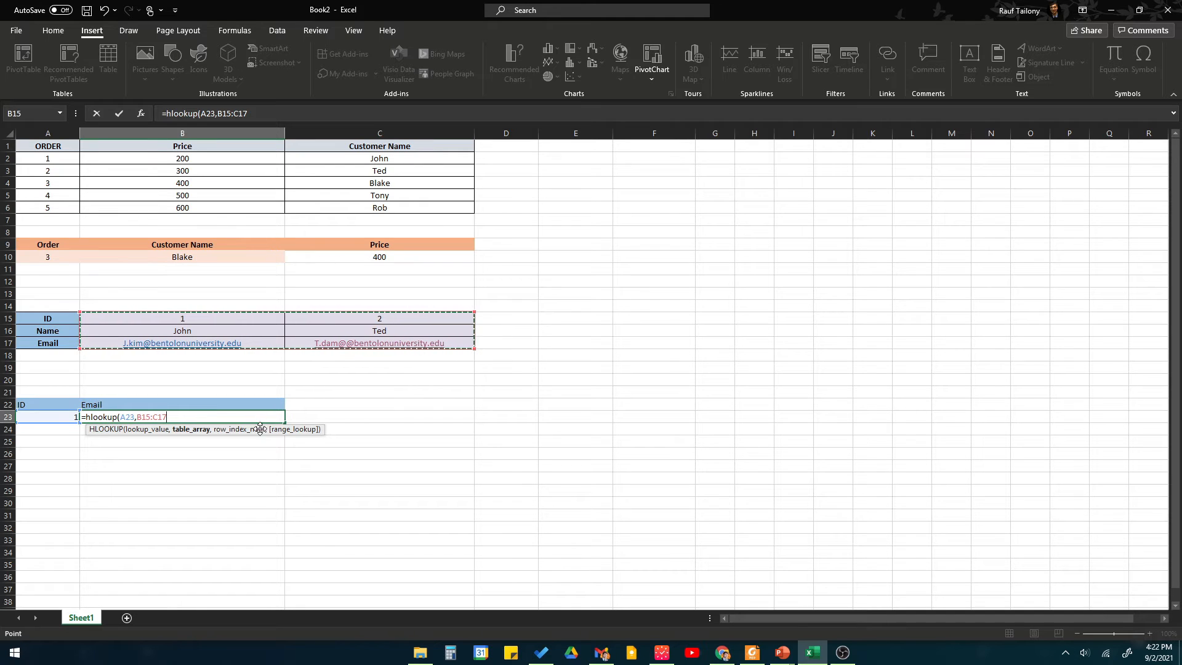
pyautogui.write(',3')
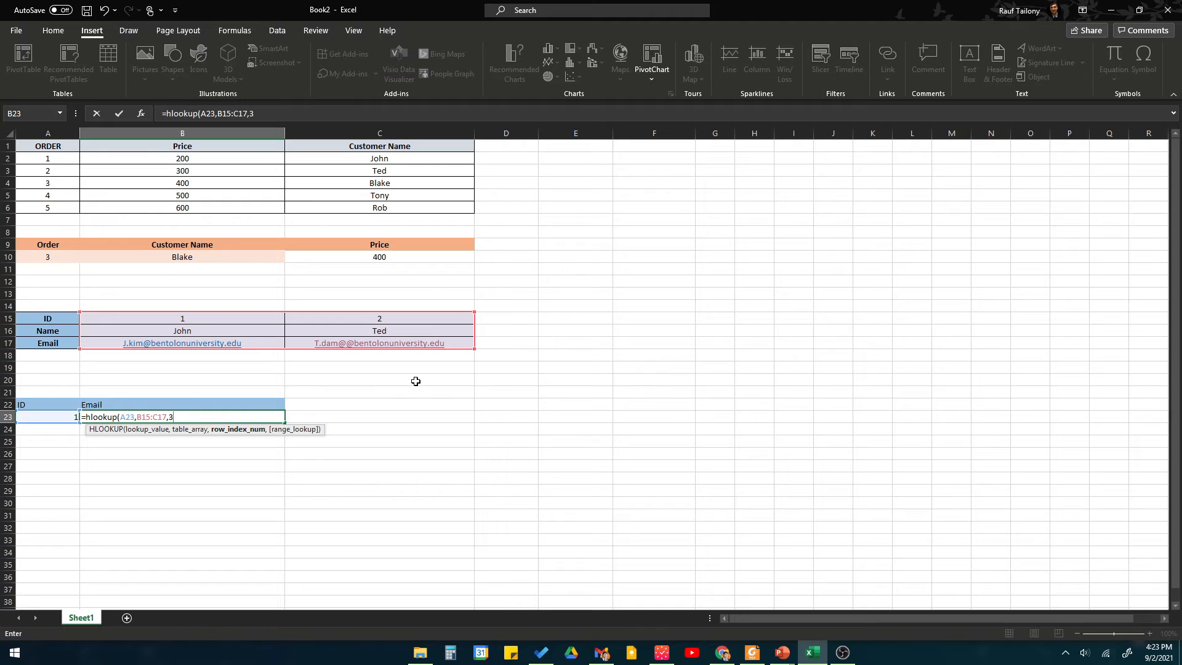
pyautogui.write(',')
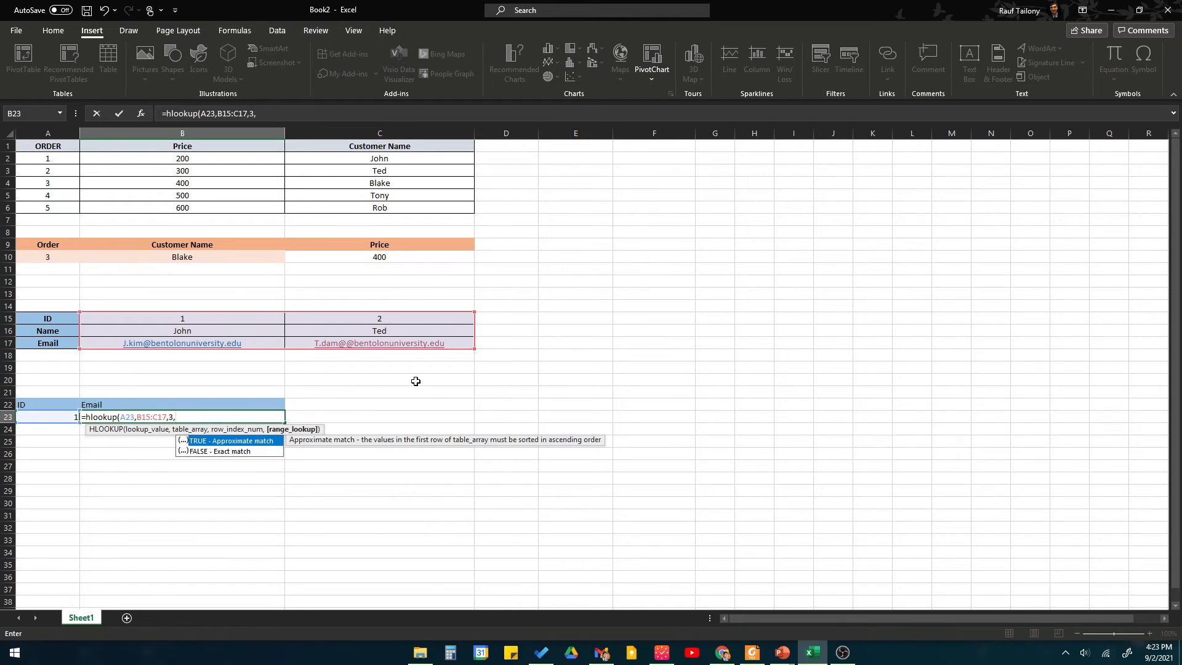
pyautogui.write('false)')
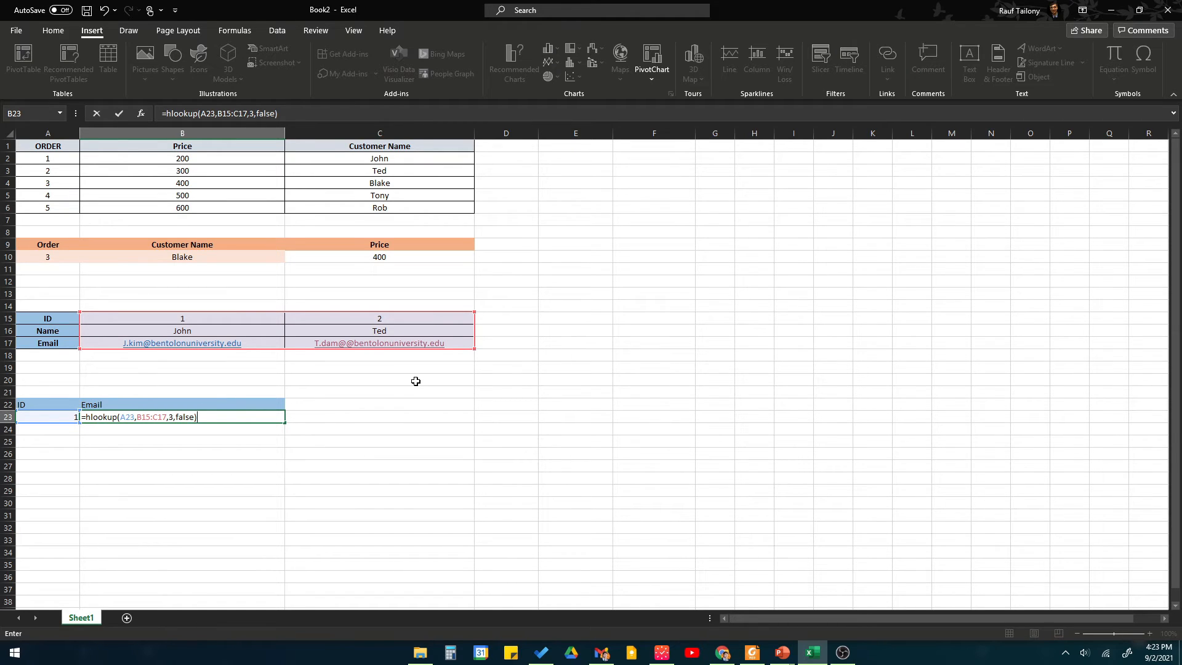
pyautogui.press('Return')
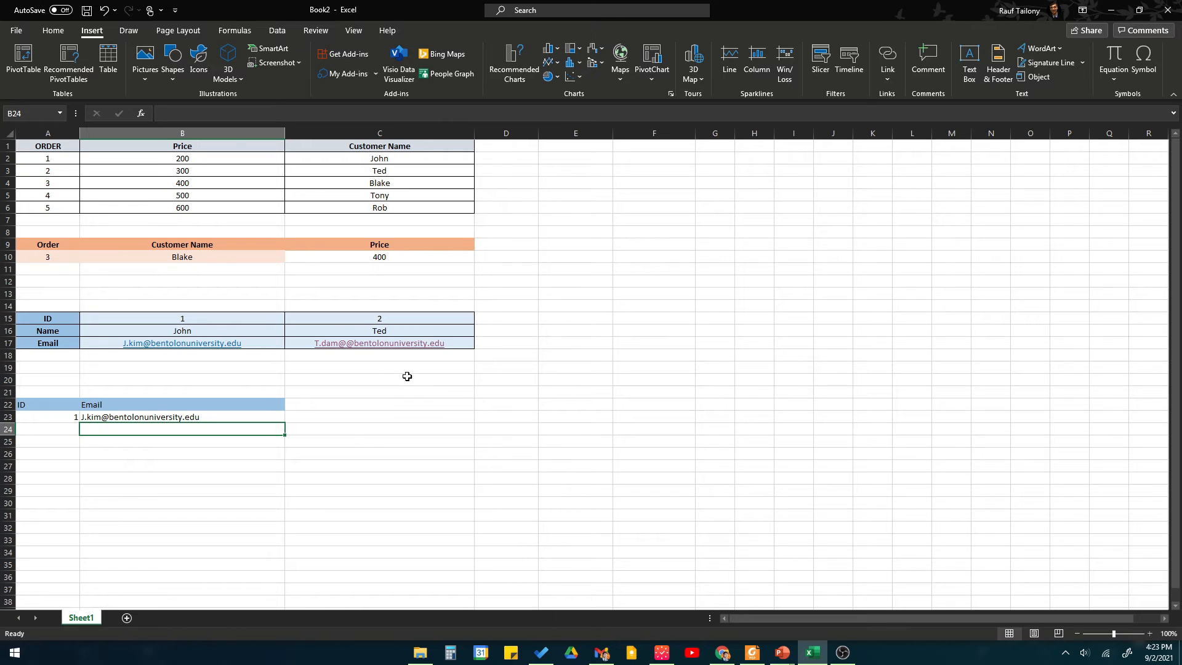
# - Set the lookup ID in A23 to 2 to test the email formula
pyautogui.click(56, 416)
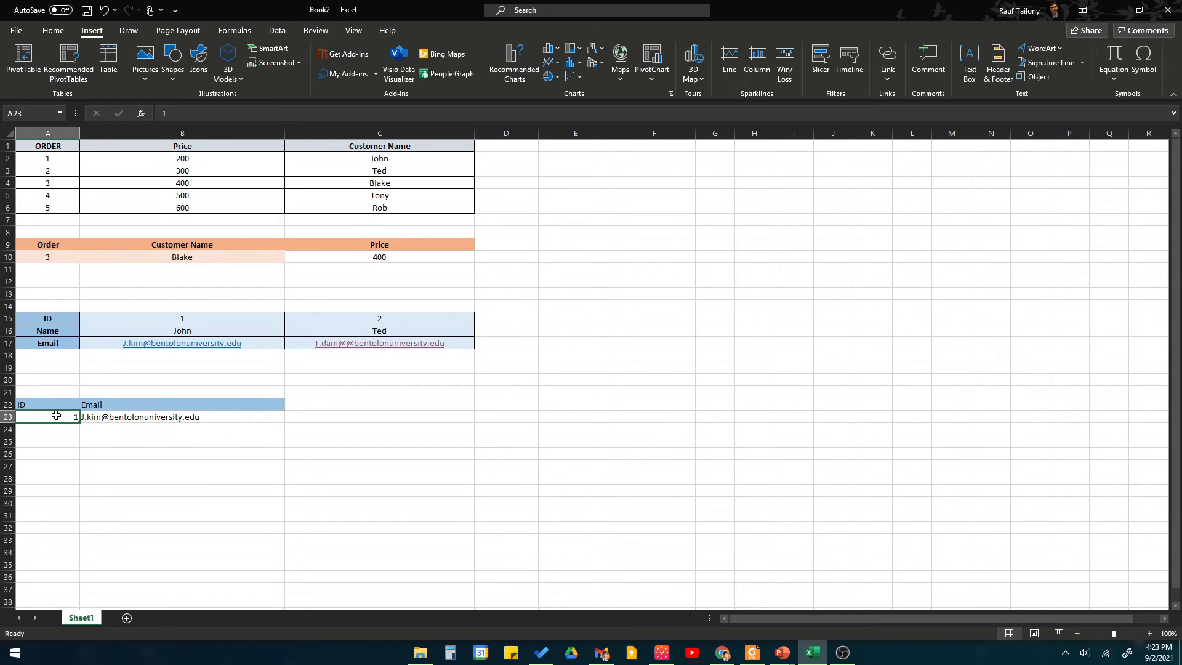
pyautogui.write('2')
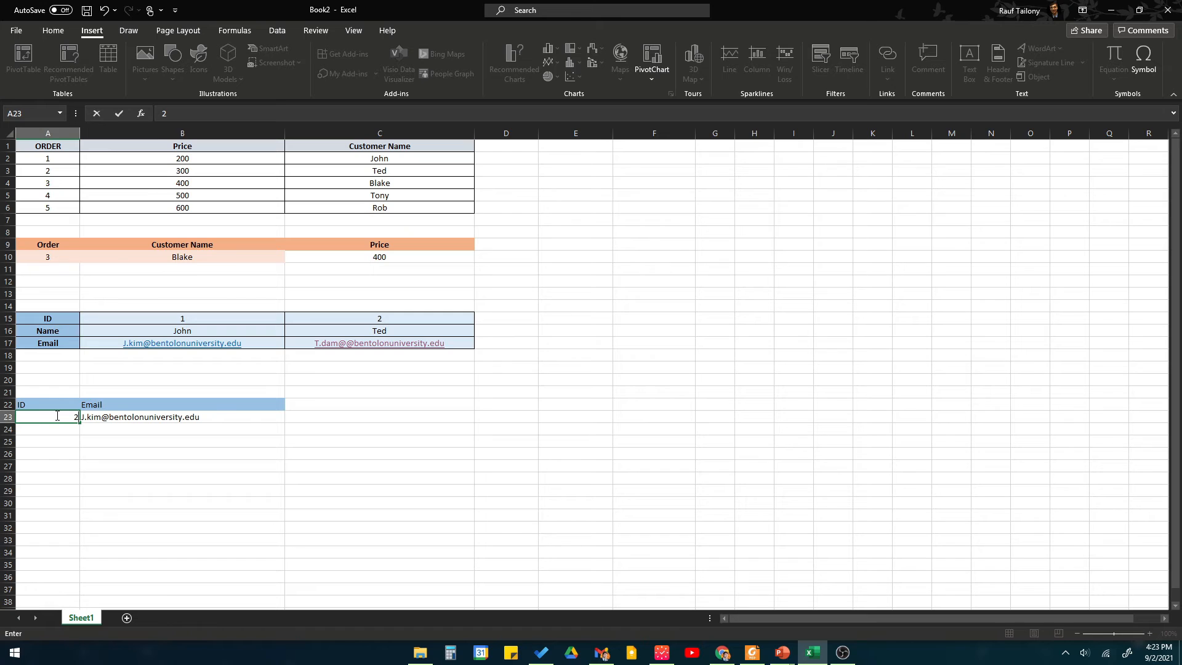
pyautogui.press('Return')
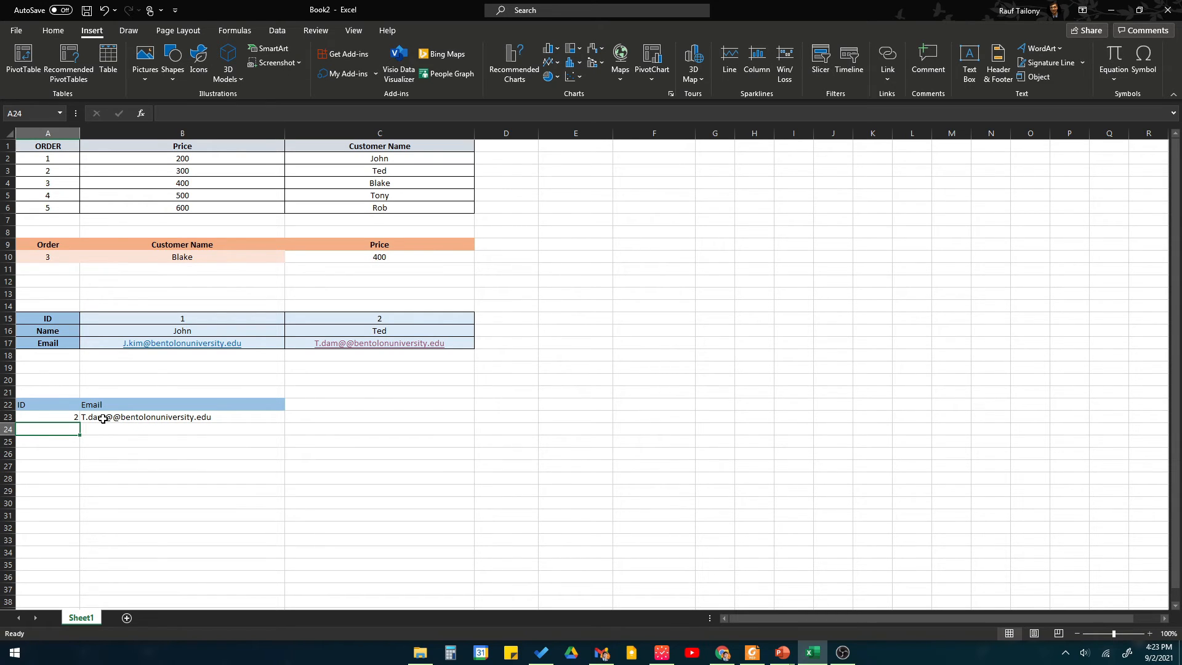
# - In C23, look up the person's name with =hlookup(A23,B15:C17,2,false)
pyautogui.click(310, 407)
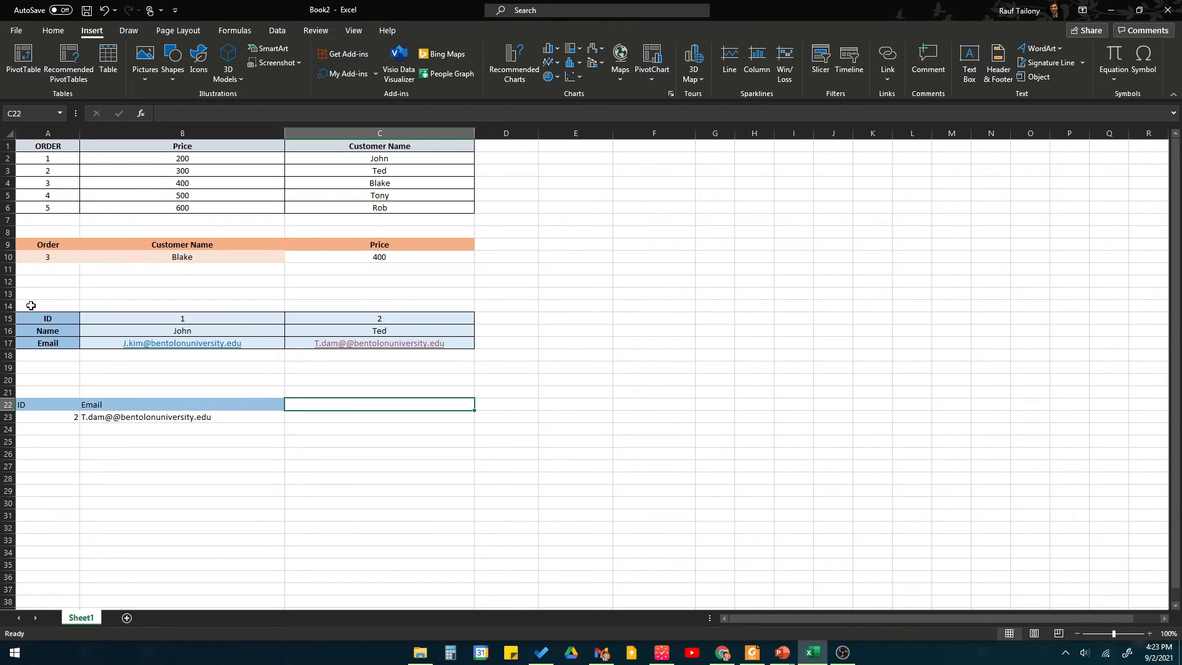
pyautogui.moveTo(31, 306); pyautogui.dragTo(482, 351)
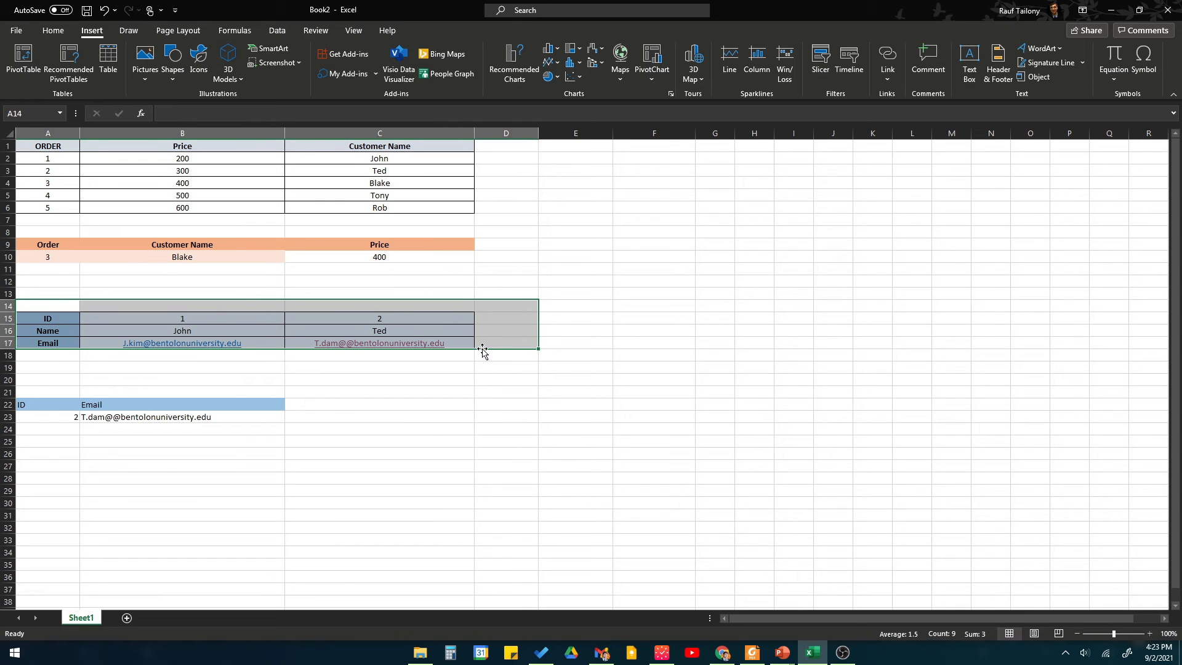
pyautogui.click(331, 417)
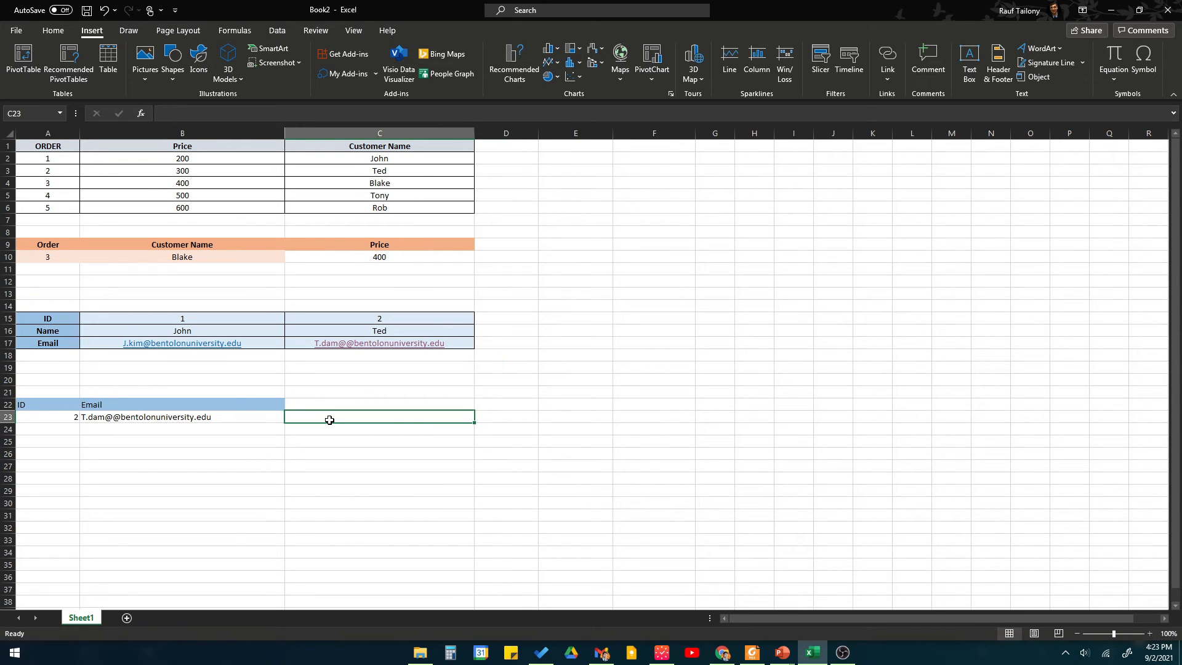
pyautogui.write('=hlookup(')
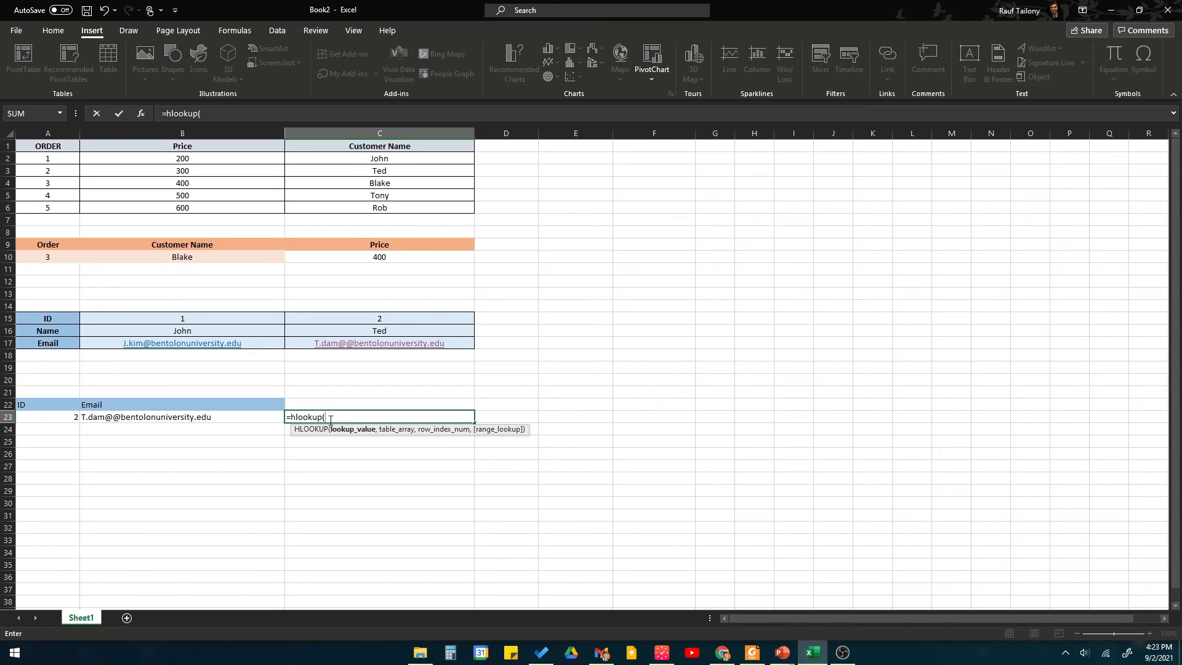
pyautogui.click(43, 414)
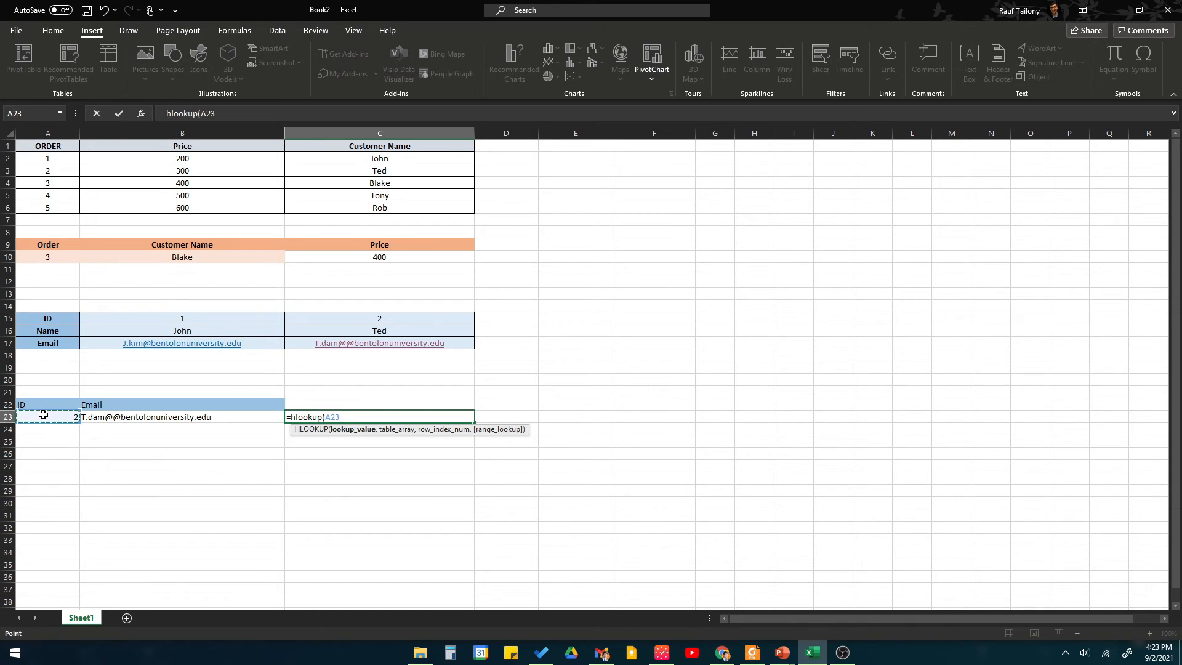
pyautogui.write(',')
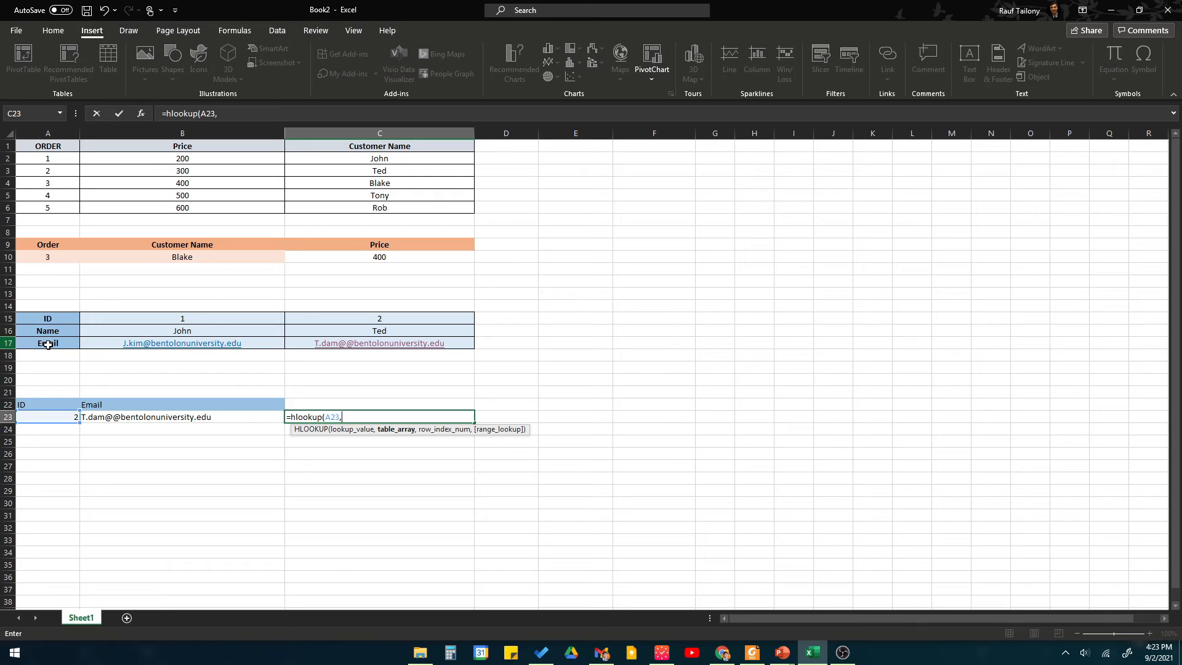
pyautogui.moveTo(192, 319); pyautogui.dragTo(360, 345)
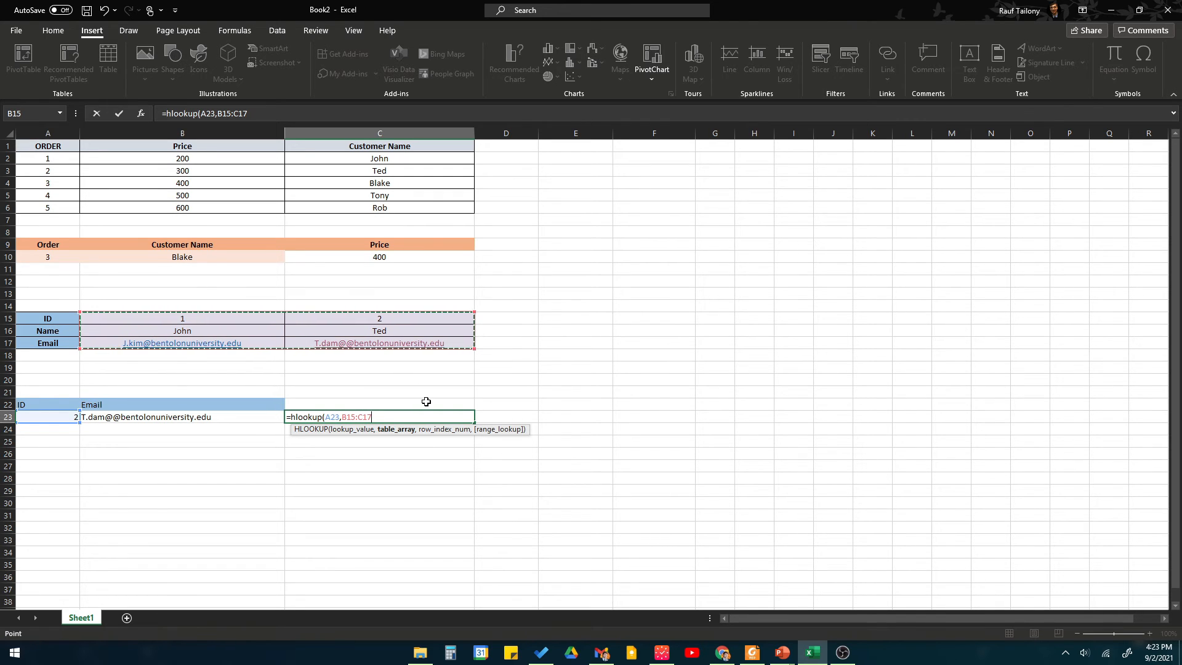
pyautogui.write(',')
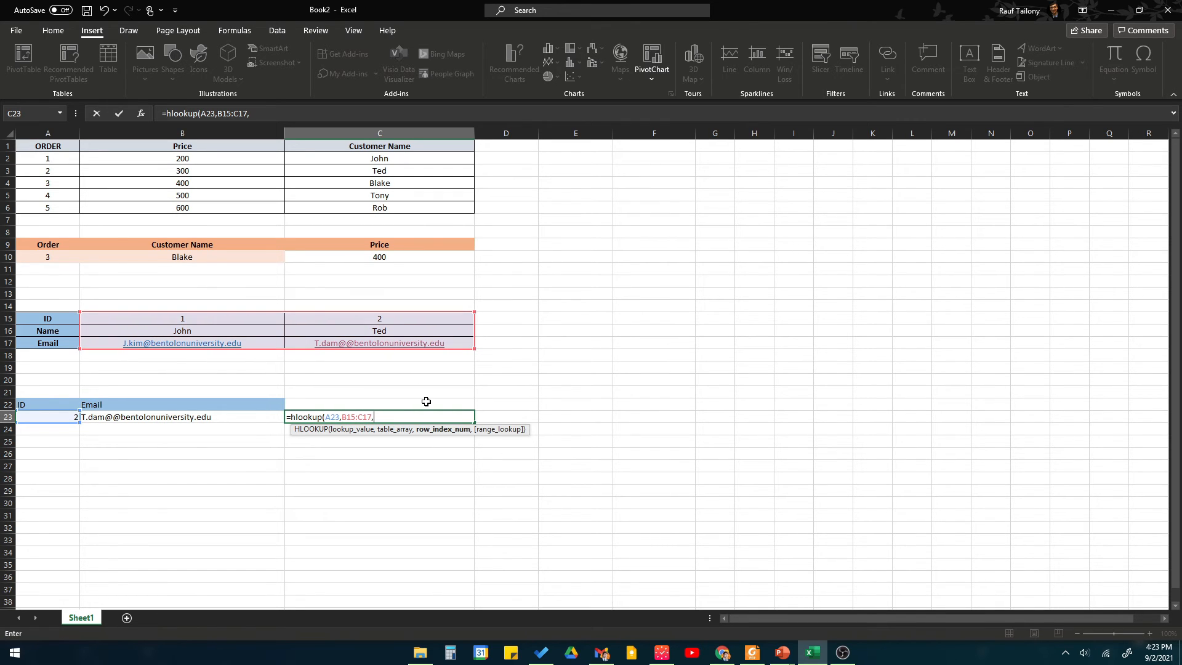
pyautogui.write('2')
pyautogui.write(',false')
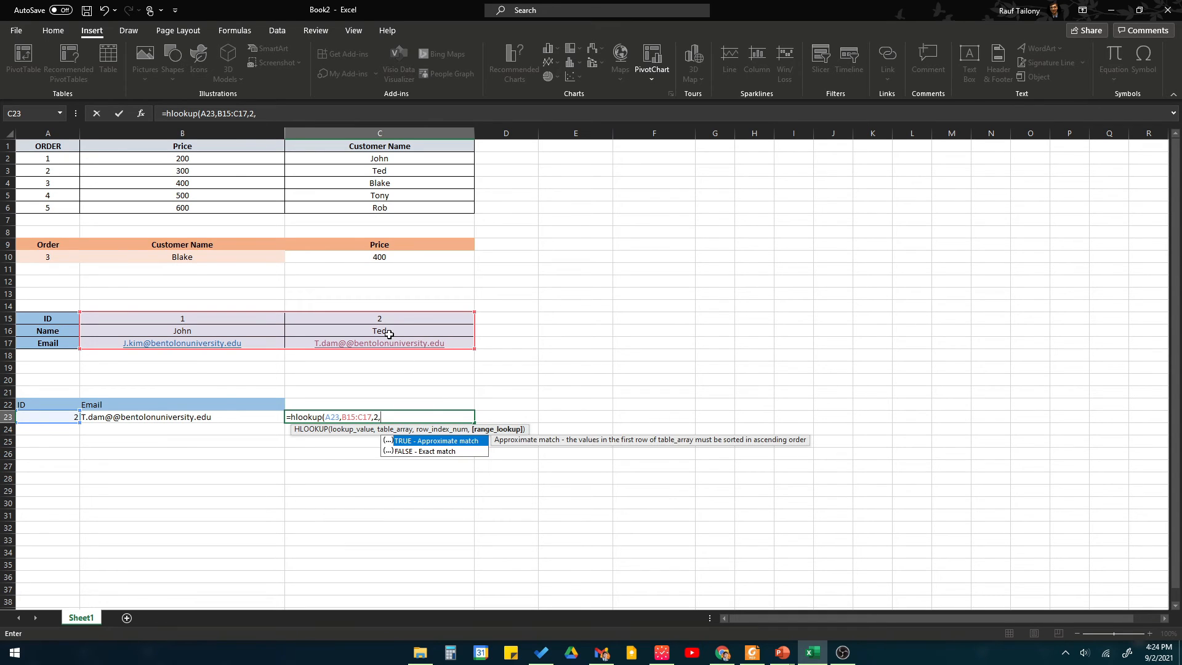
pyautogui.write(')')
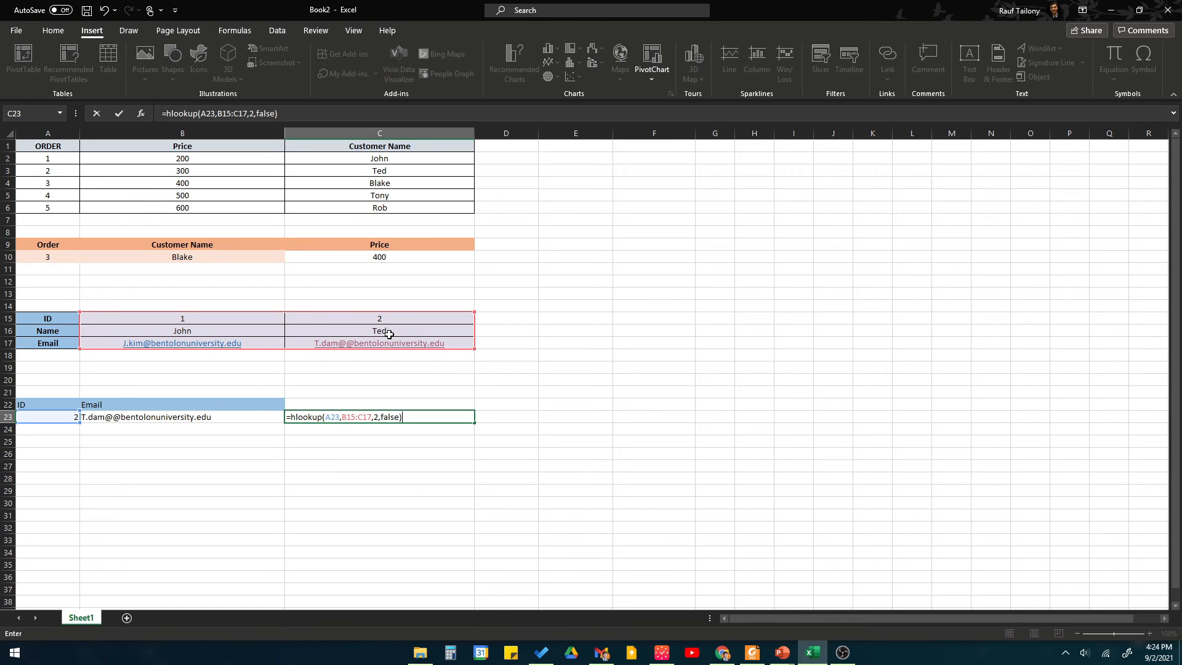
pyautogui.press('Return')
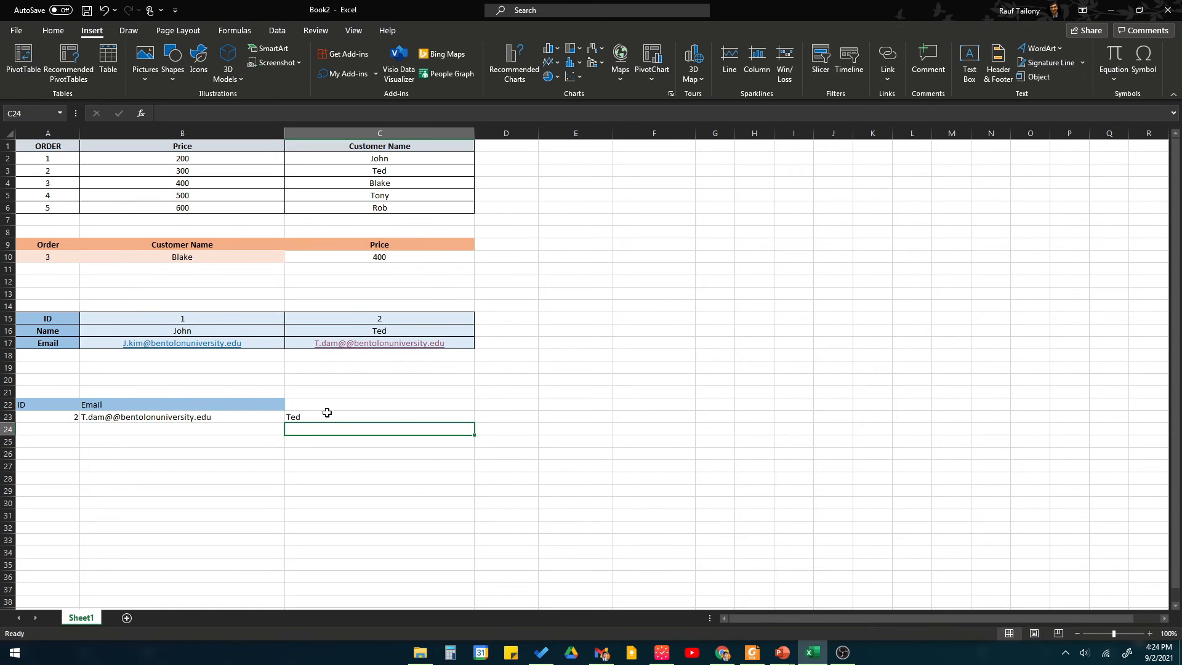
# - Enter the header Name in C22 above the name lookup result
pyautogui.scroll(-1, 323, 400)
pyautogui.click(317, 365)
pyautogui.write('Bnam')
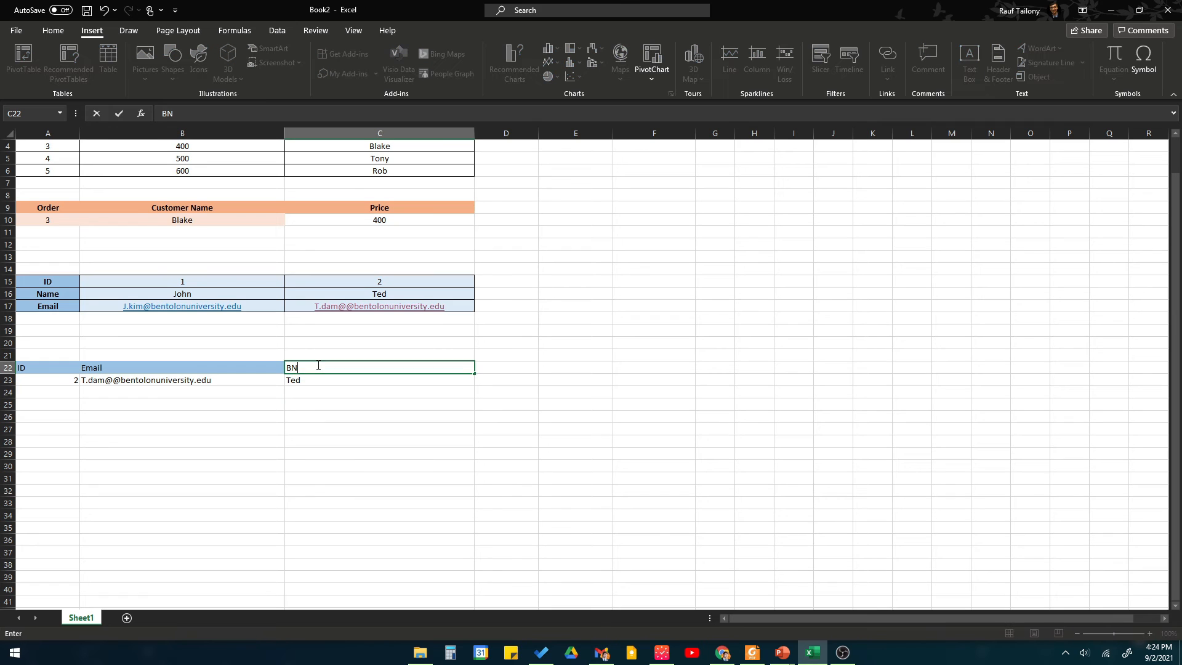
pyautogui.press('BackSpace')
pyautogui.press('BackSpace')
pyautogui.press('BackSpace')
pyautogui.press('BackSpace')
pyautogui.write('Name')
pyautogui.press('Return')
# - Copy the formatting of the Email header in B22 onto the Name header in C22
pyautogui.rightClick(272, 365)
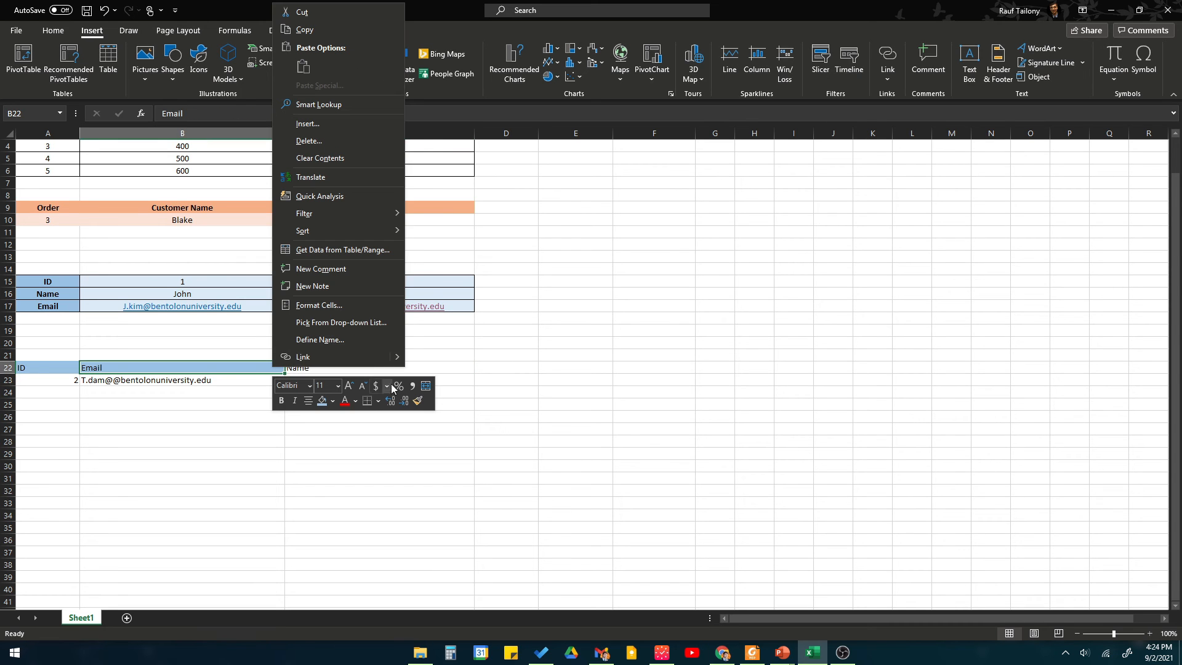
pyautogui.click(418, 401)
pyautogui.click(386, 367)
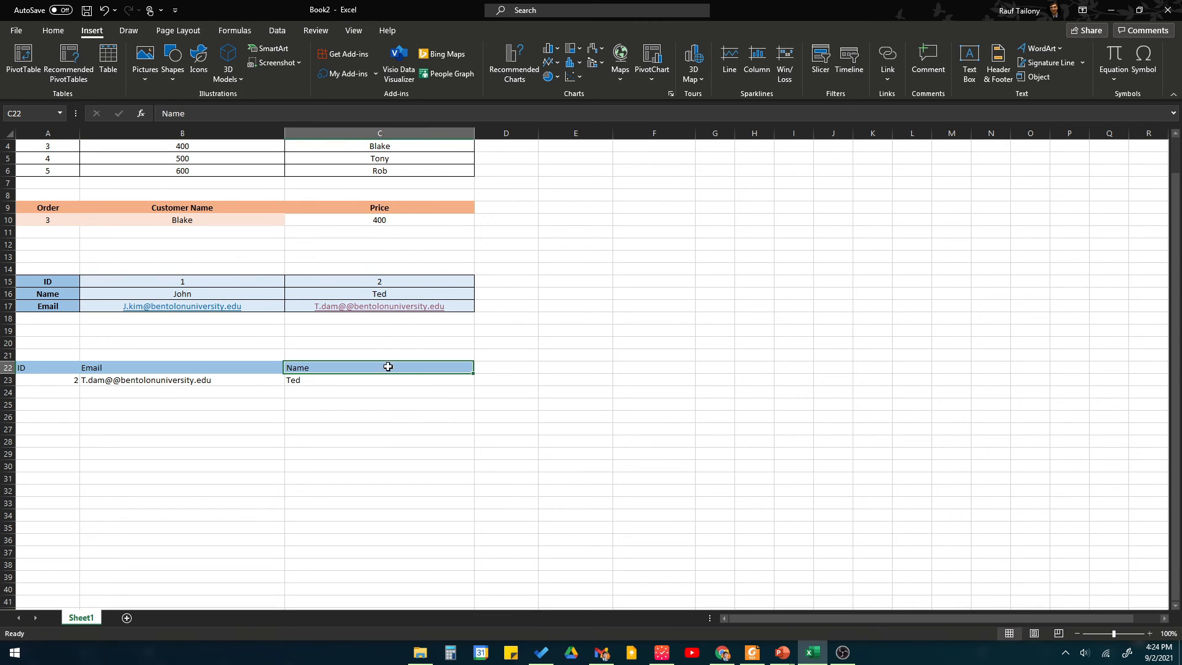
pyautogui.click(569, 437)
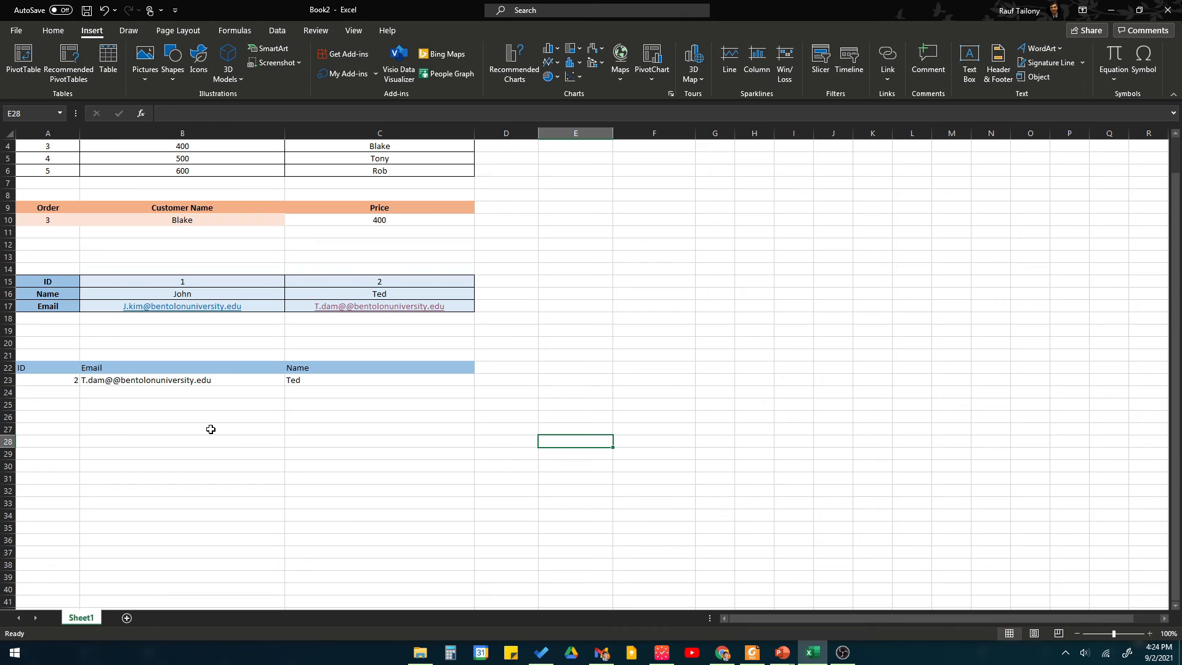
# - Set the lookup ID in A23 to 1 to test both lookup formulas
pyautogui.click(63, 381)
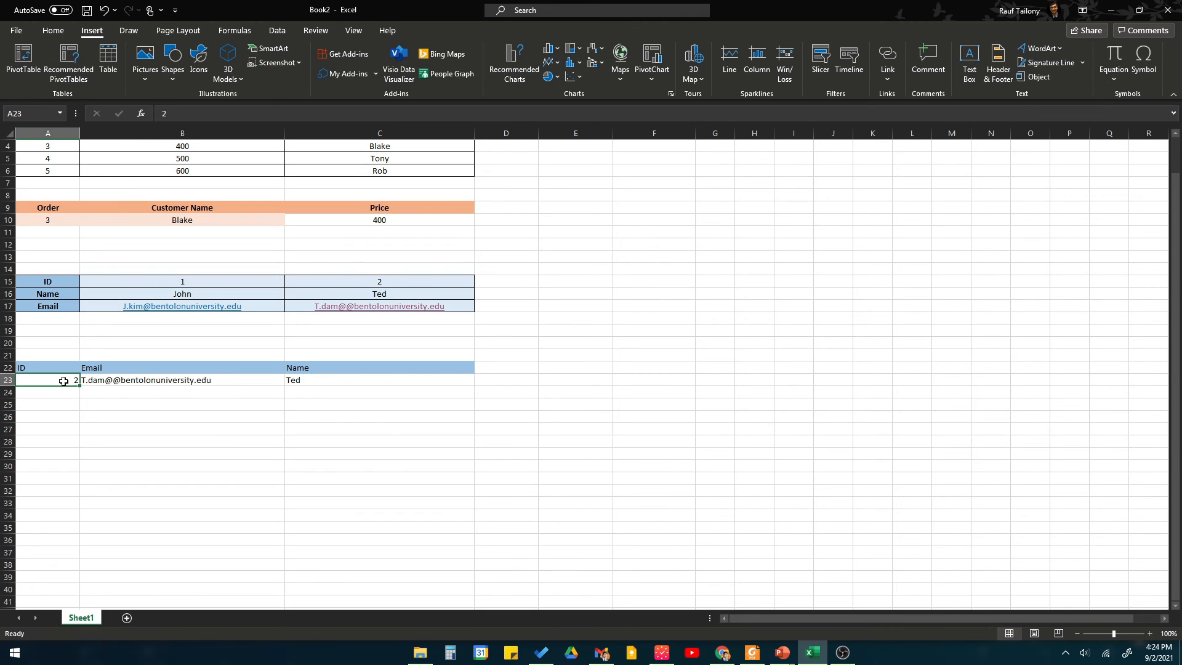
pyautogui.write('1')
pyautogui.press('Return')
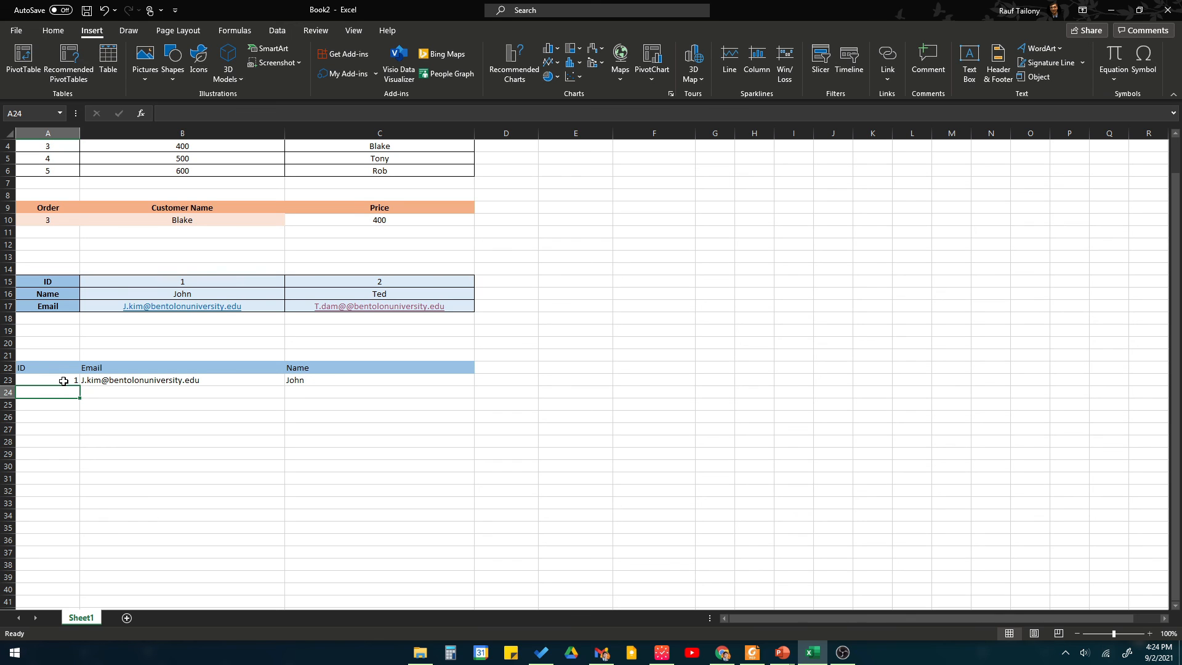
pyautogui.scroll(1, 64, 381)
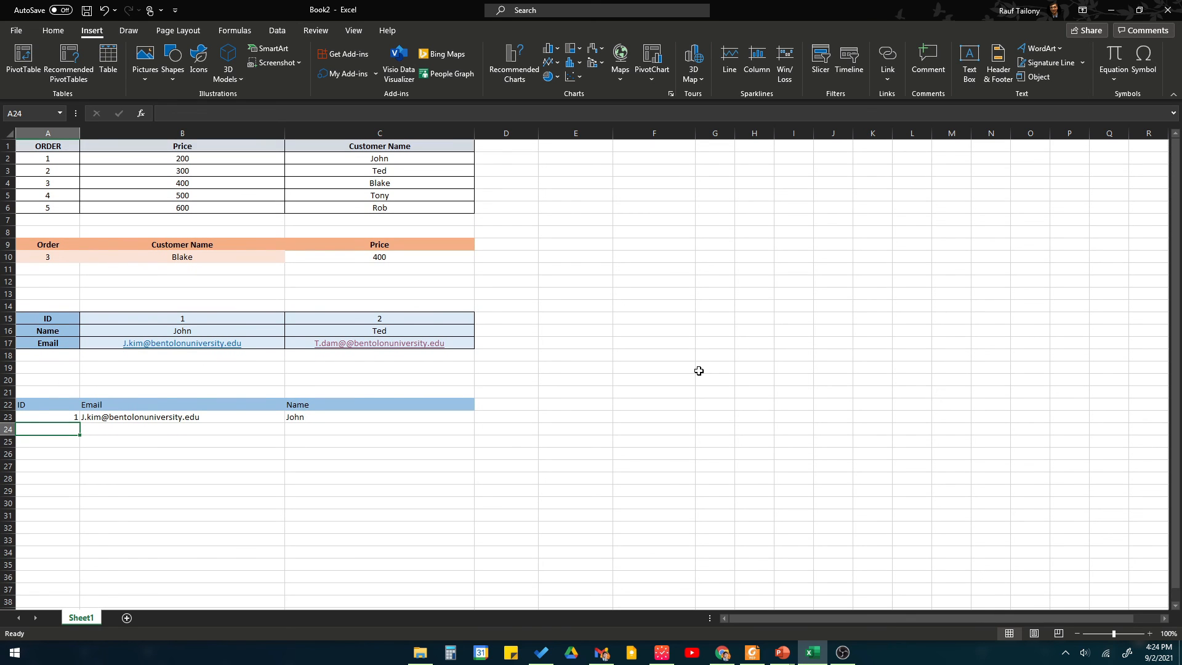